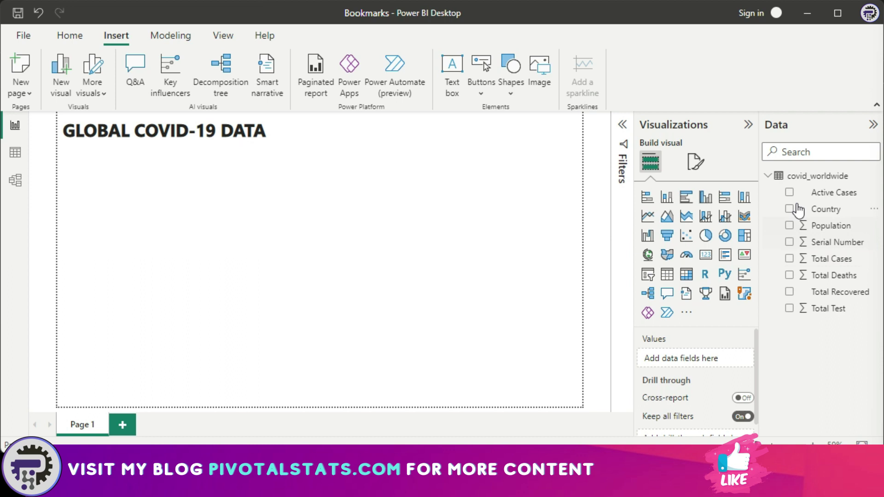
Step: Chart Sum of Total Cases by Country as a column chart and stretch it across the page
{"action": "left_click", "coordinate": [788, 258]}
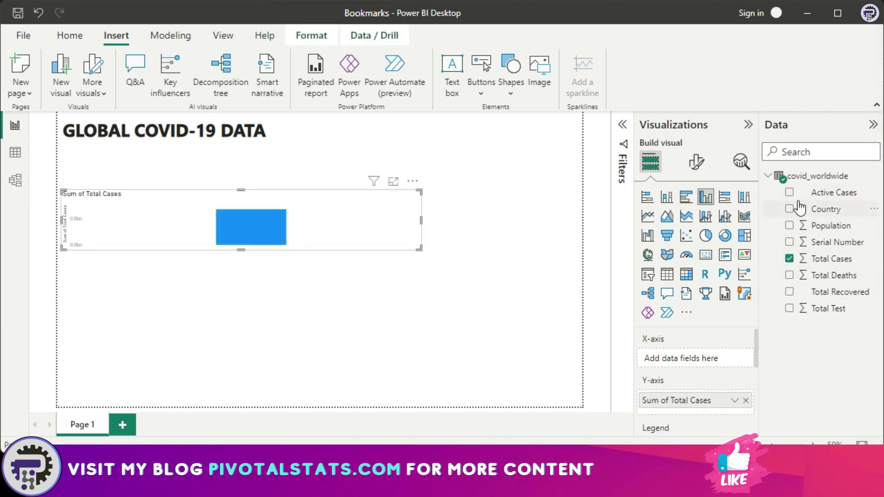
{"action": "left_click", "coordinate": [788, 209]}
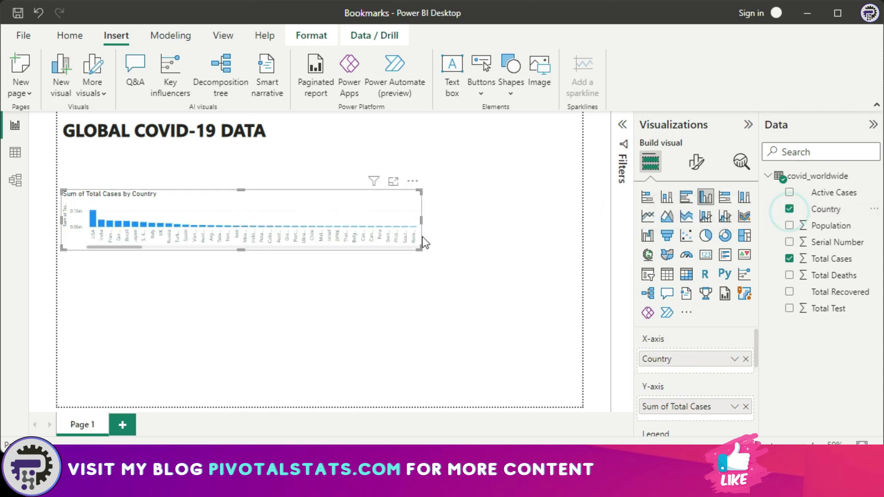
{"action": "left_click_drag", "start_coordinate": [419, 248], "coordinate": [563, 349]}
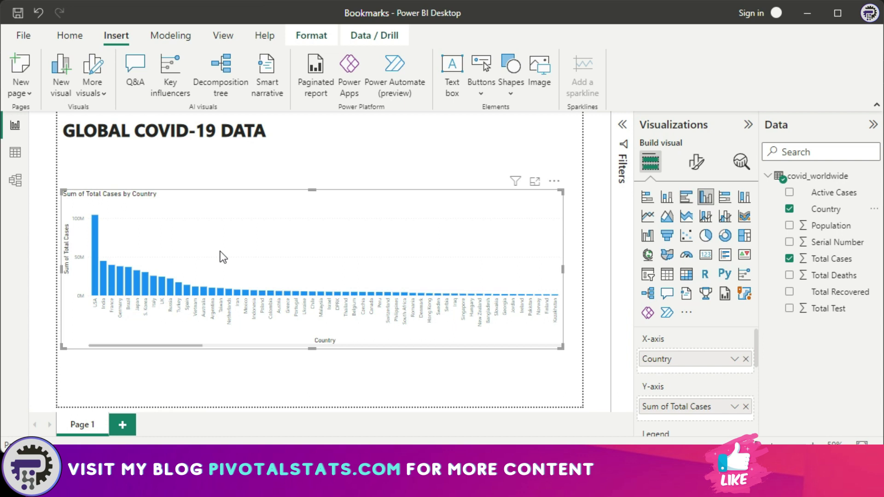
Step: Insert a rounded rectangle shape labelled Total Cases above the chart
{"action": "left_click", "coordinate": [509, 90]}
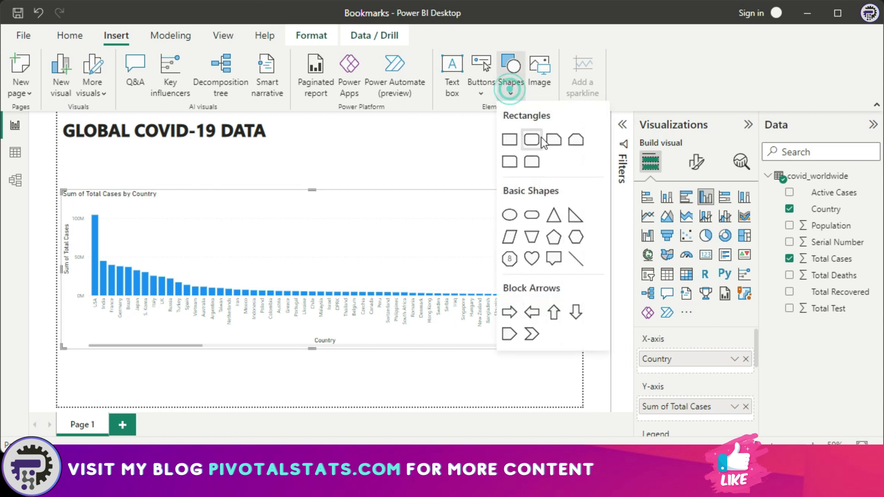
{"action": "left_click", "coordinate": [538, 141]}
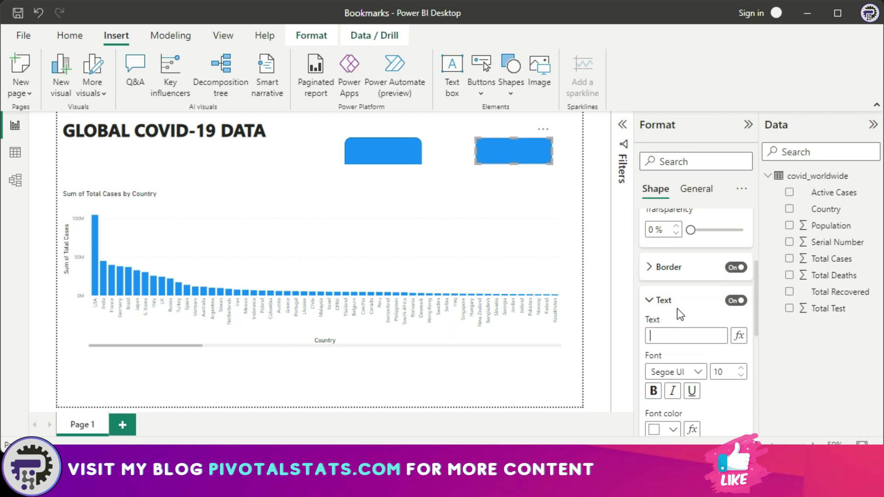
{"action": "type", "text": "Cases"}
Step: Turn on text for the second rounded shape and label it Total Deaths
{"action": "left_click", "coordinate": [396, 153]}
{"action": "left_click", "coordinate": [736, 301]}
{"action": "left_click", "coordinate": [681, 334]}
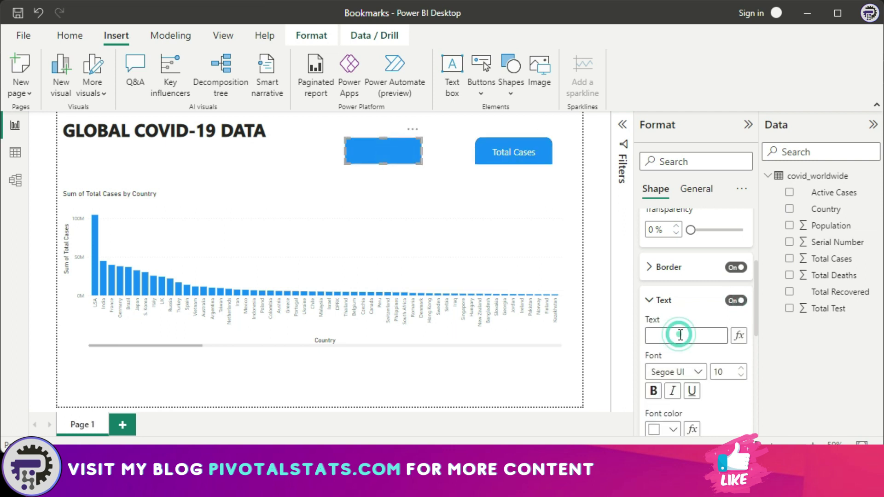
{"action": "type", "text": "Total Deaths"}
{"action": "left_click", "coordinate": [455, 200]}
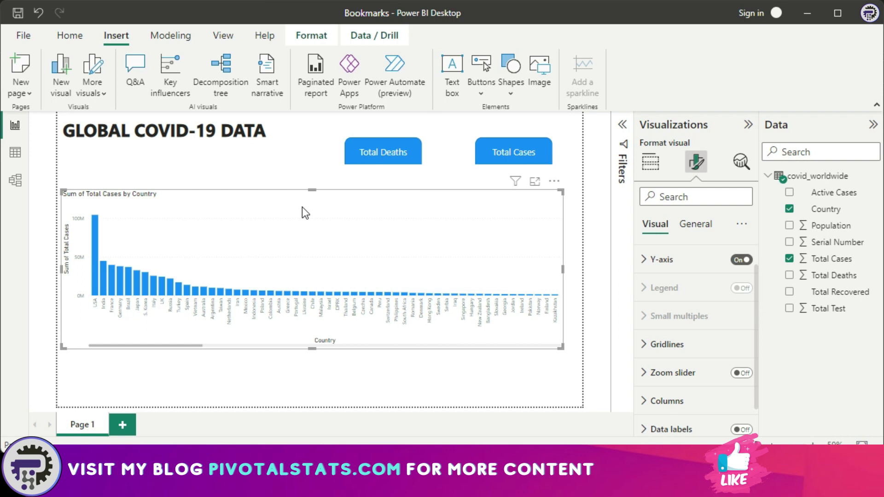
{"action": "left_click", "coordinate": [291, 217]}
Step: Duplicate the chart, lay the copy over the original, and make it show Total Deaths by Country
{"action": "key", "text": "ctrl+c"}
{"action": "key", "text": "ctrl+v"}
{"action": "left_click_drag", "start_coordinate": [244, 203], "coordinate": [236, 193]}
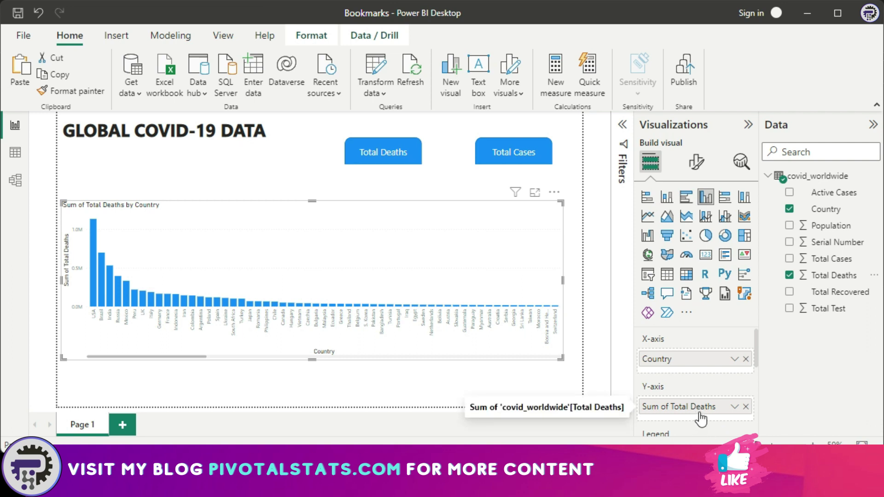
{"action": "left_click", "coordinate": [218, 40]}
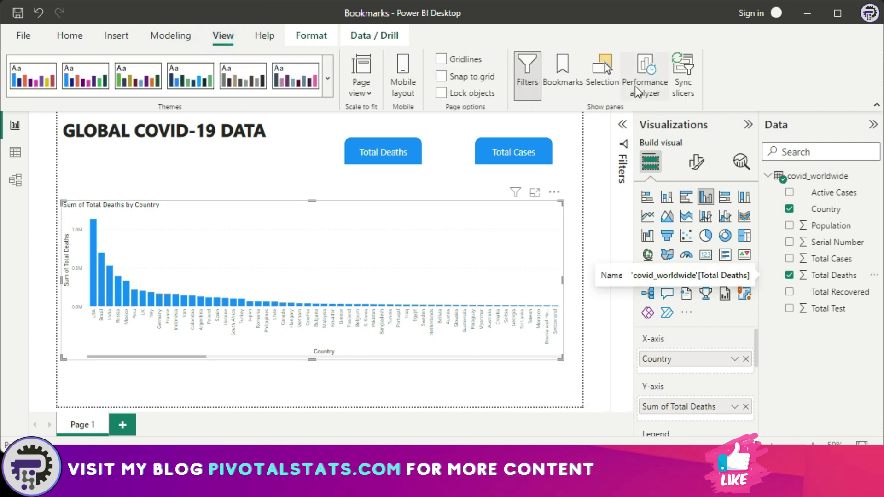
Step: In the Selection pane, rename the shape layers with the Shp prefix and hide the Total Cases chart
{"action": "left_click", "coordinate": [604, 87]}
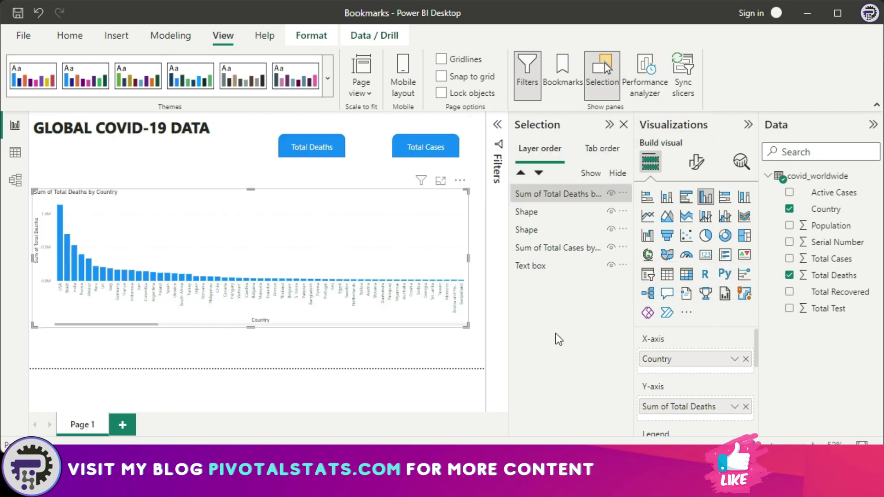
{"action": "double_click", "coordinate": [529, 212]}
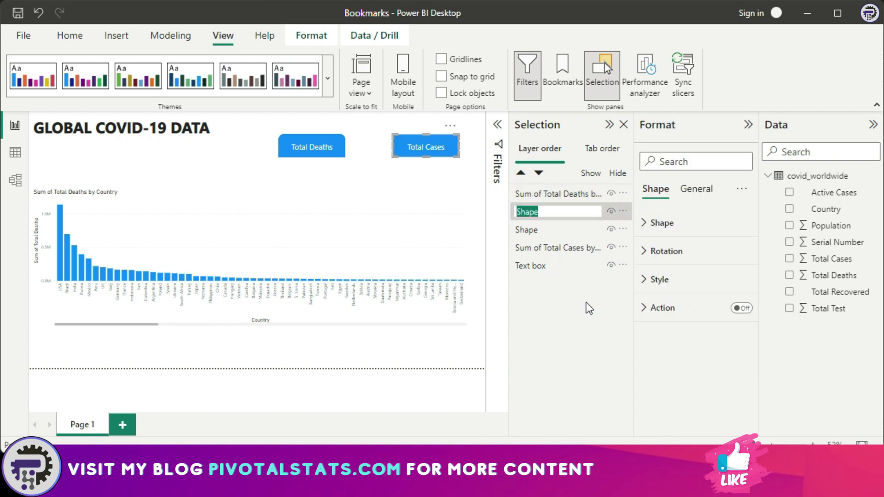
{"action": "type", "text": "Shp_Cases"}
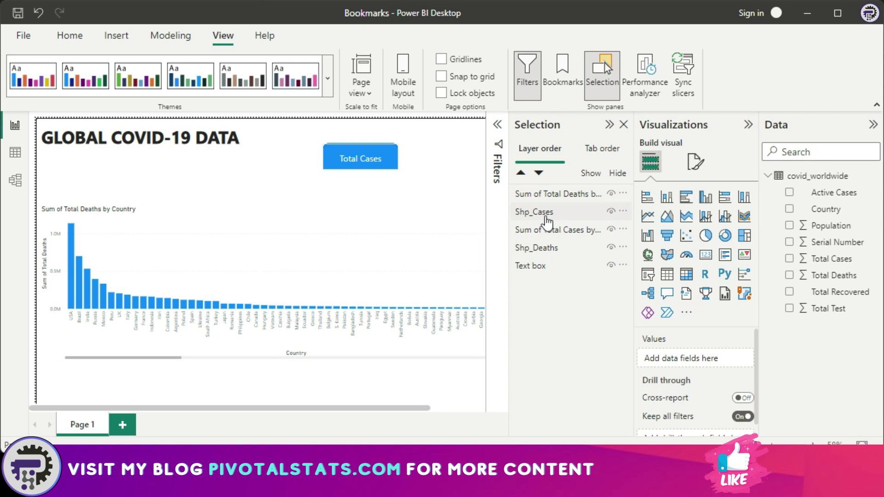
{"action": "left_click", "coordinate": [611, 247]}
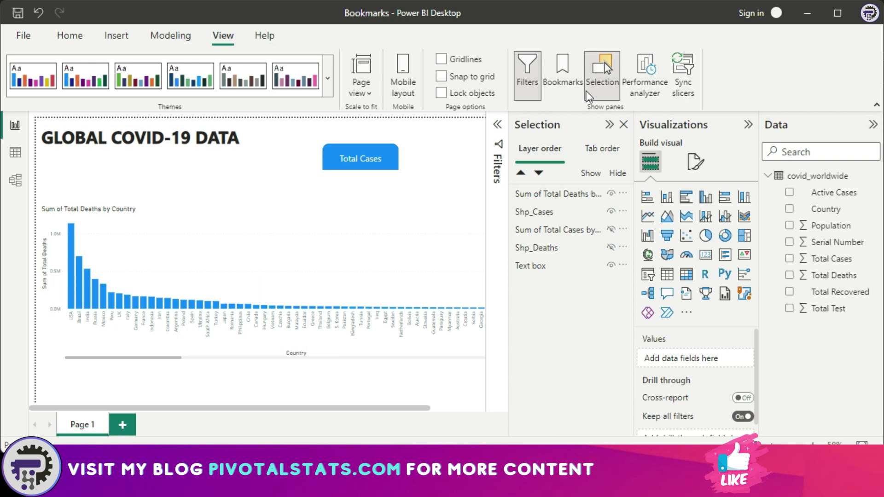
Step: Save the current view as a bookmark named Deaths
{"action": "left_click", "coordinate": [562, 77]}
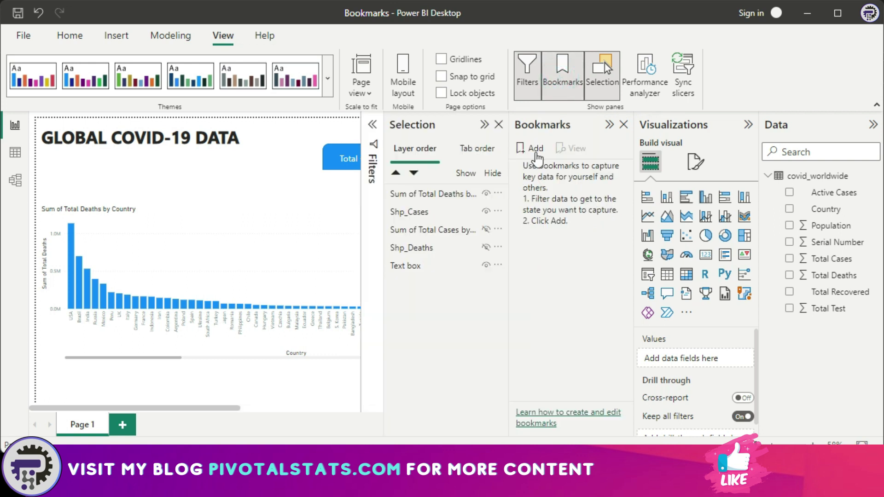
{"action": "left_click", "coordinate": [534, 150]}
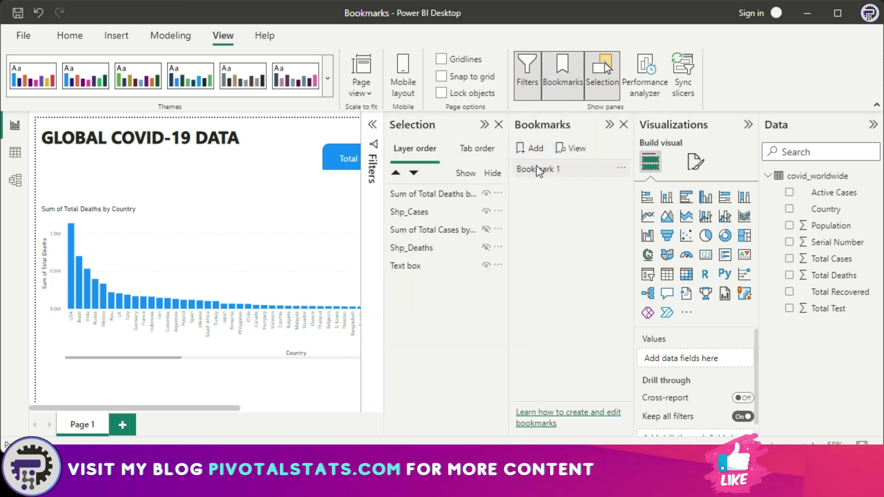
{"action": "double_click", "coordinate": [539, 170]}
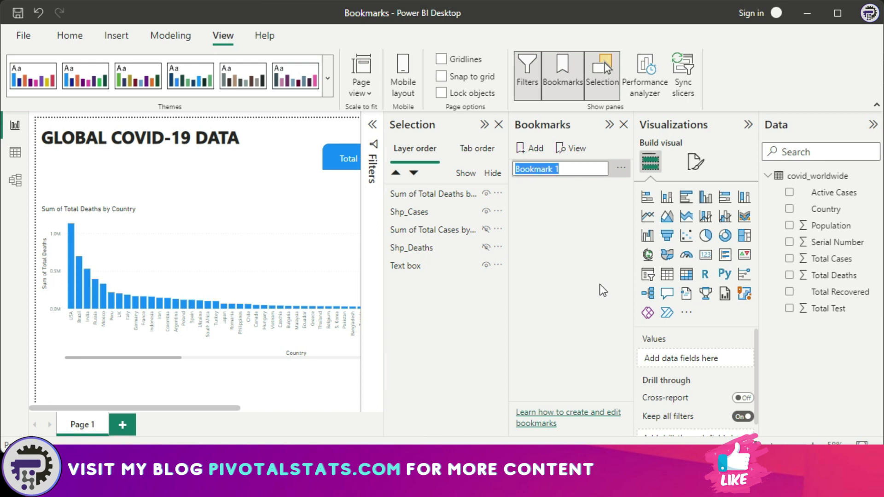
{"action": "type", "text": "Deaths"}
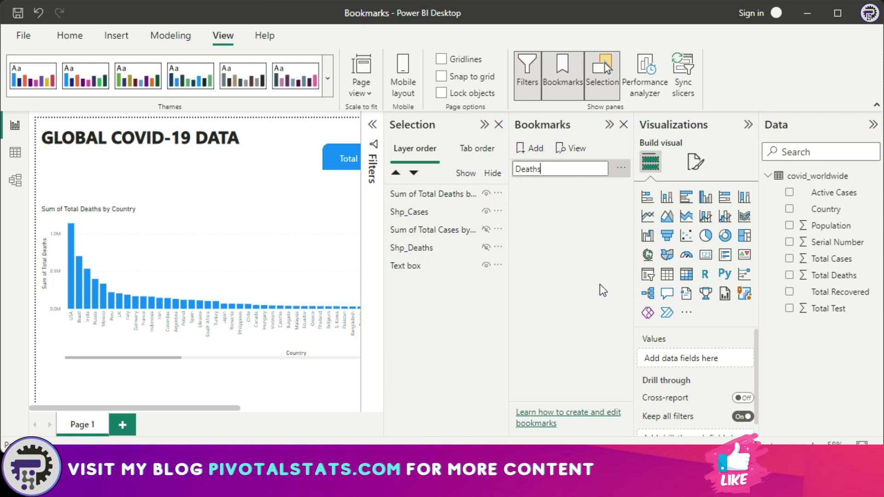
{"action": "key", "text": "Return"}
Step: Show the Total Cases chart and Total Deaths button instead, and add a second bookmark
{"action": "left_click", "coordinate": [486, 193]}
{"action": "left_click", "coordinate": [486, 211]}
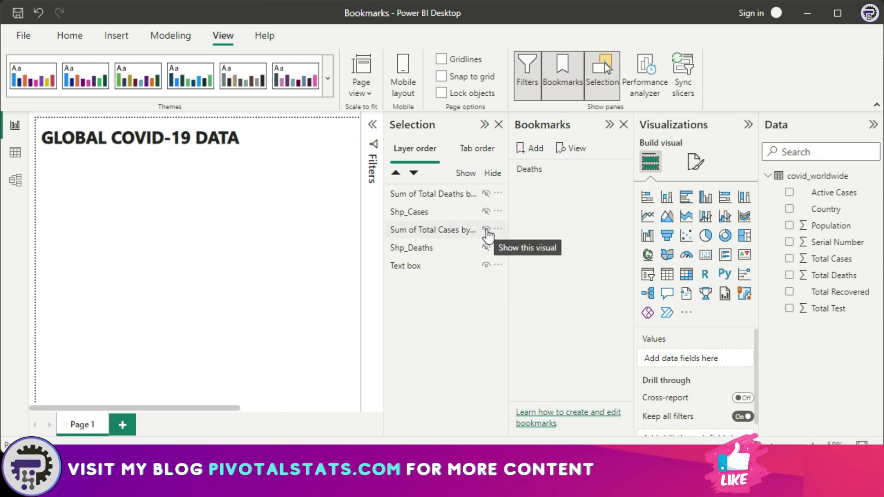
{"action": "left_click", "coordinate": [486, 230]}
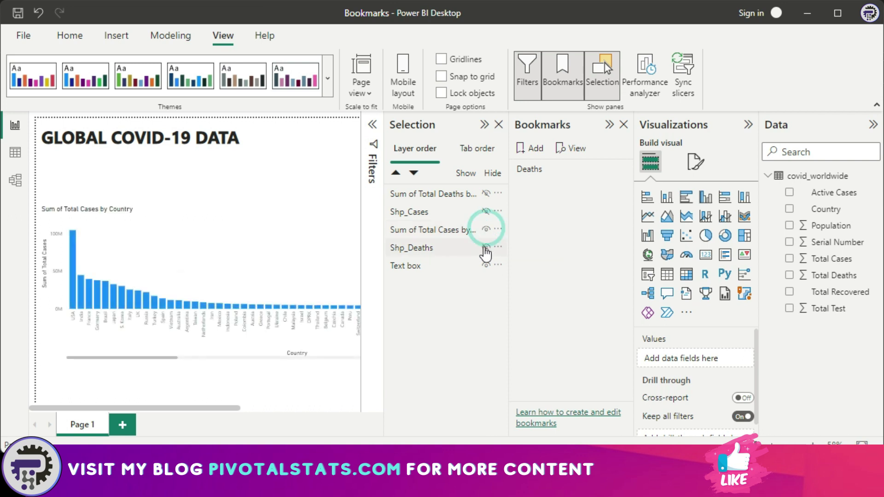
{"action": "left_click", "coordinate": [487, 247]}
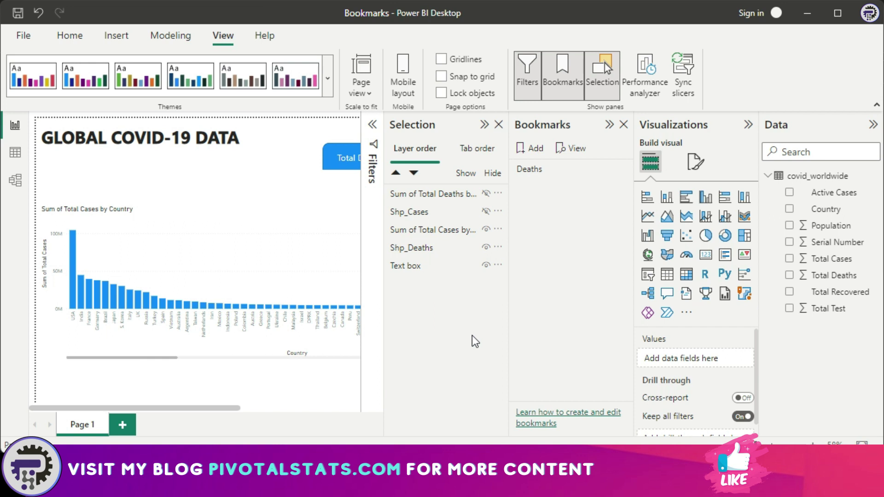
{"action": "left_click", "coordinate": [529, 148]}
{"action": "double_click", "coordinate": [561, 187]}
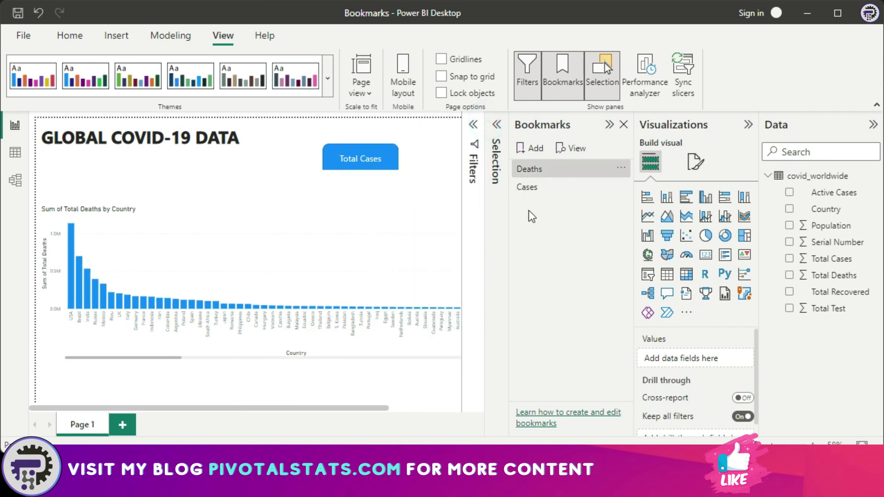
Step: Test the bookmarks by applying Deaths, then Cases
{"action": "left_click", "coordinate": [555, 171]}
{"action": "left_click", "coordinate": [537, 189]}
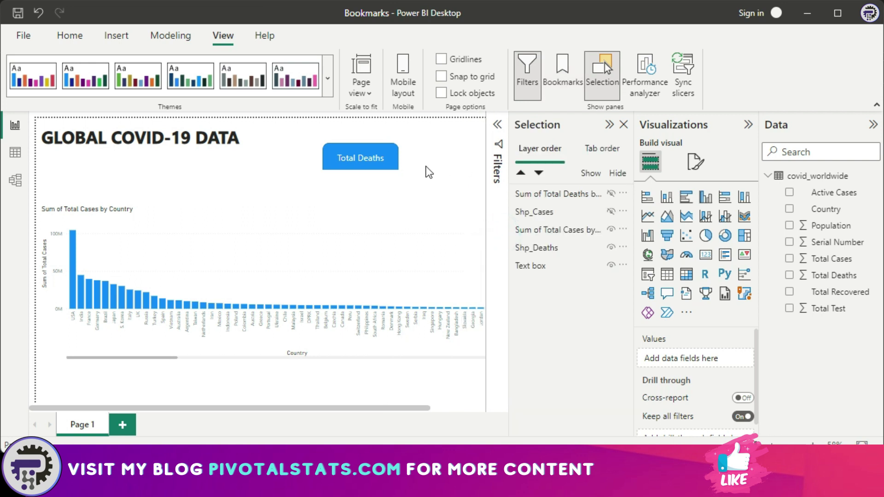
Step: Give the Total Deaths button a Bookmark action linked to Deaths and test it
{"action": "left_click", "coordinate": [394, 161]}
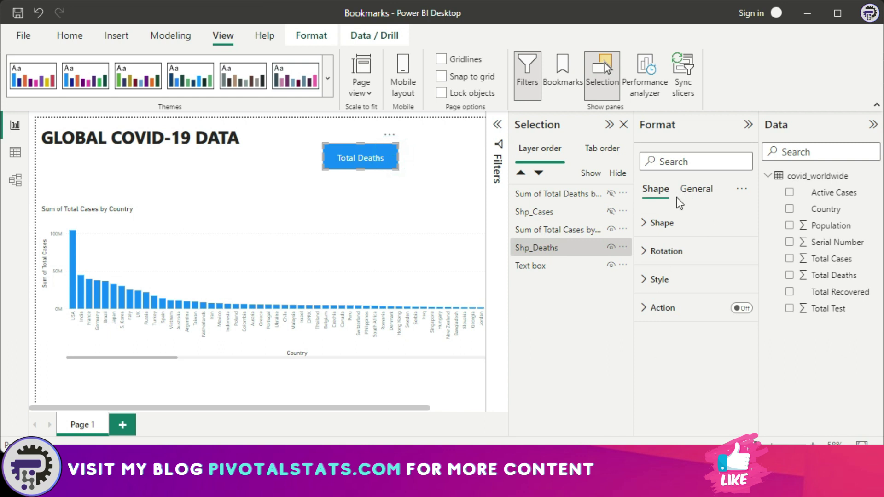
{"action": "left_click", "coordinate": [739, 308]}
{"action": "left_click", "coordinate": [653, 309]}
{"action": "scroll", "coordinate": [705, 349], "scroll_direction": "down", "scroll_amount": 3}
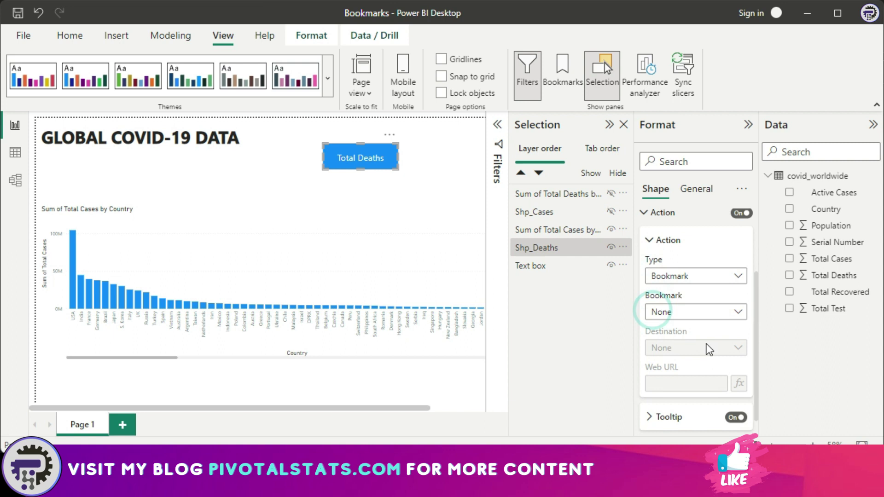
{"action": "left_click", "coordinate": [734, 267]}
{"action": "left_click", "coordinate": [708, 306]}
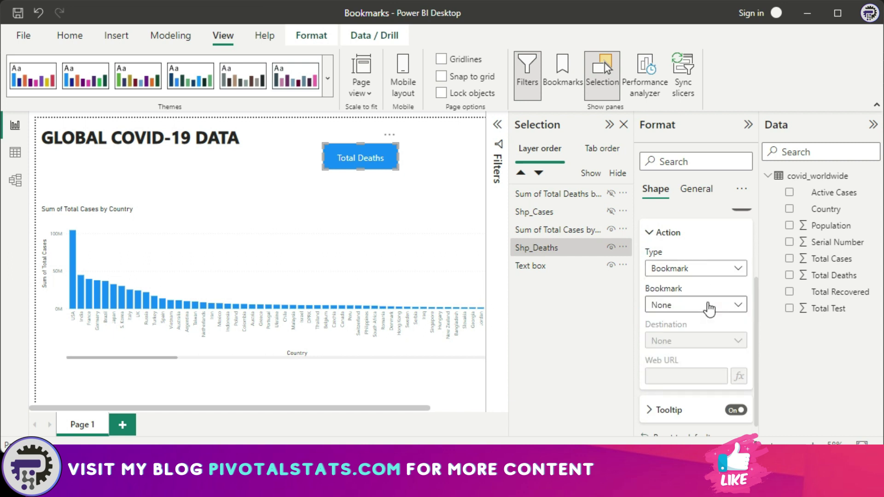
{"action": "left_click", "coordinate": [735, 305]}
{"action": "left_click", "coordinate": [693, 338]}
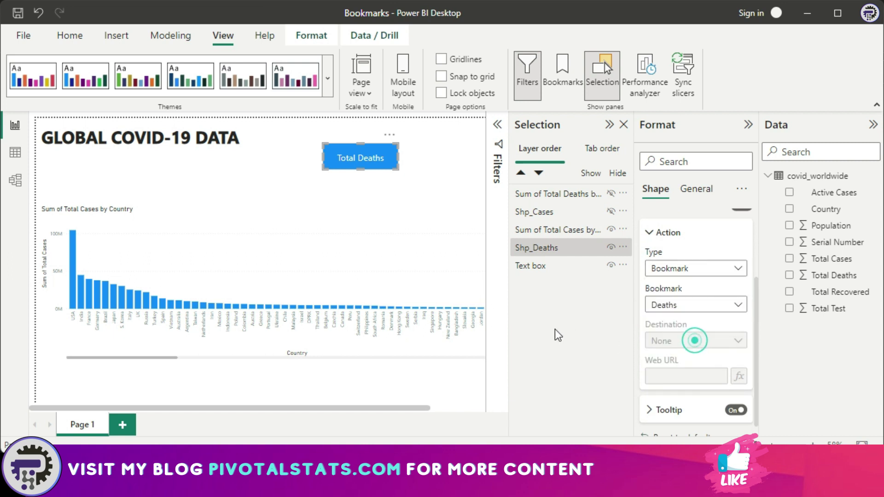
{"action": "left_click", "coordinate": [360, 159], "text": "ctrl"}
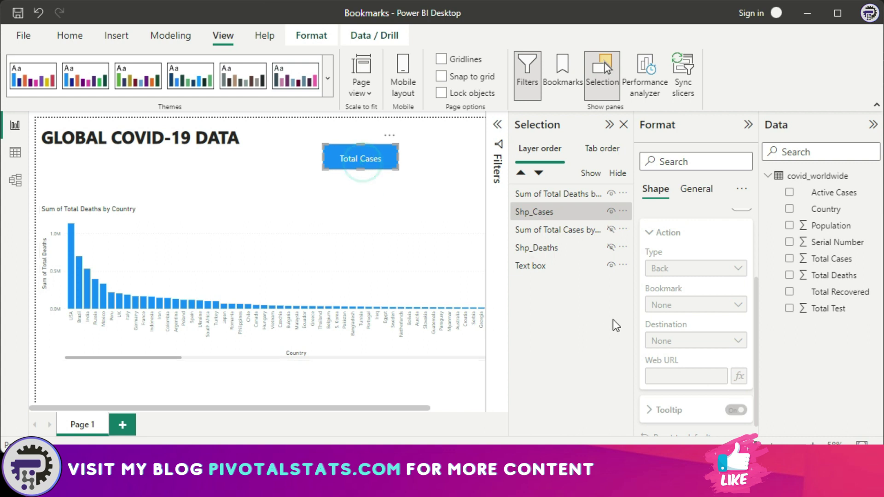
Step: Give the Total Cases button a Bookmark action linked to Cases and test it
{"action": "left_click", "coordinate": [736, 308]}
{"action": "scroll", "coordinate": [727, 327], "scroll_direction": "down", "scroll_amount": 1}
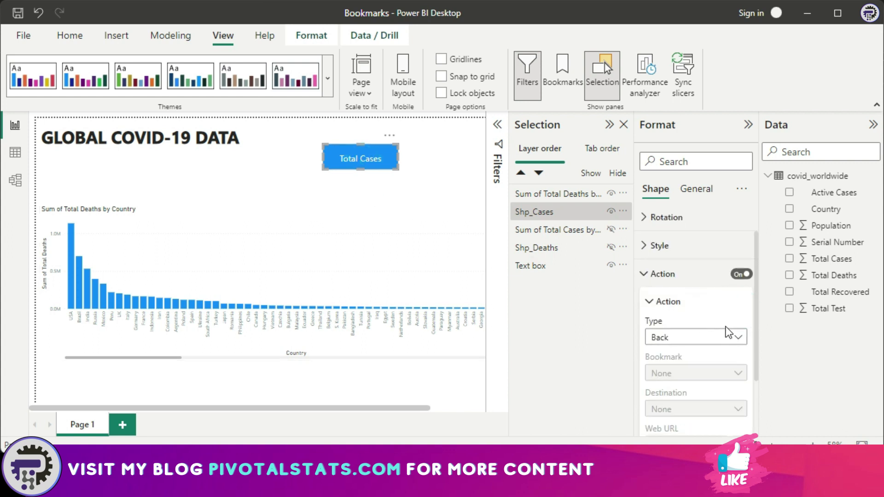
{"action": "left_click", "coordinate": [725, 332]}
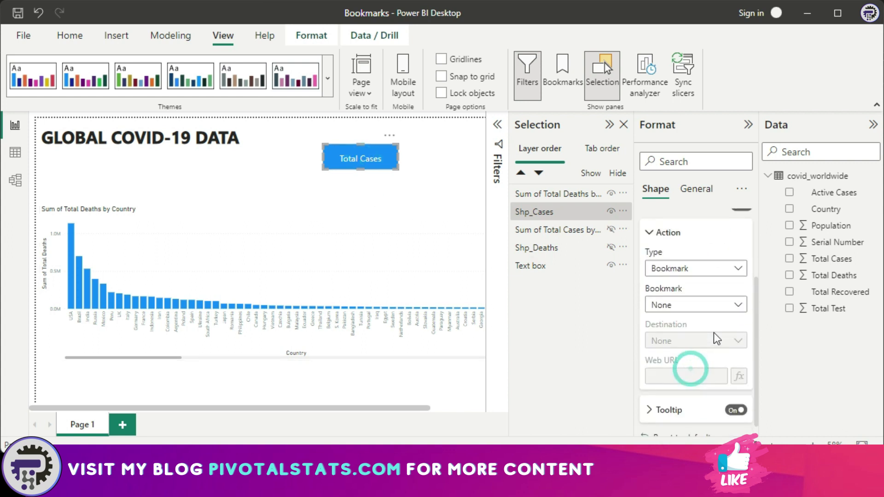
{"action": "left_click", "coordinate": [735, 305]}
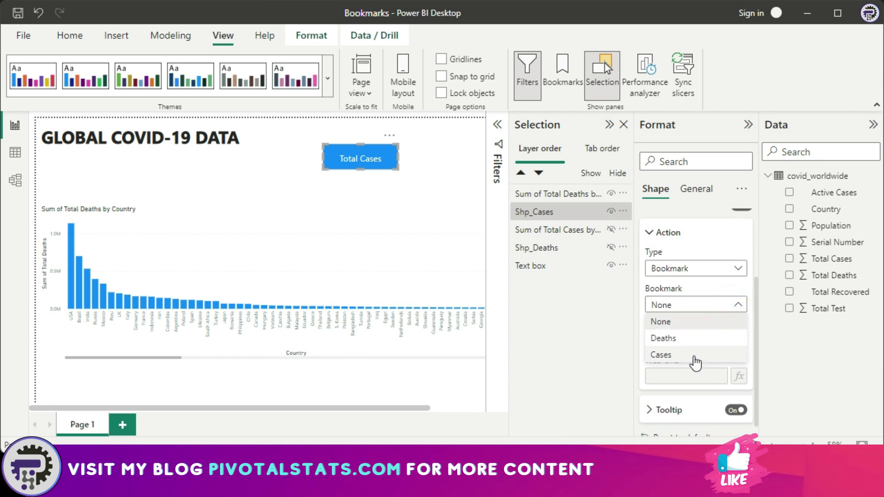
{"action": "left_click", "coordinate": [694, 354]}
{"action": "left_click", "coordinate": [661, 187]}
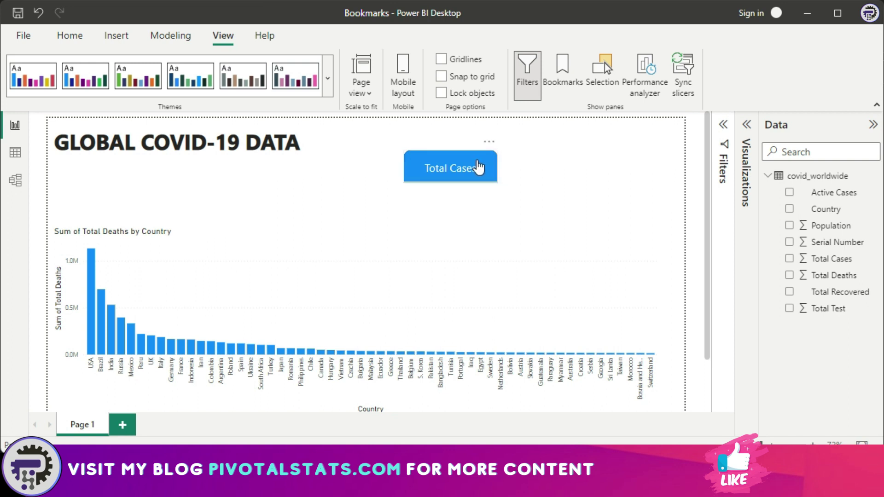
{"action": "left_click", "coordinate": [466, 174], "text": "ctrl"}
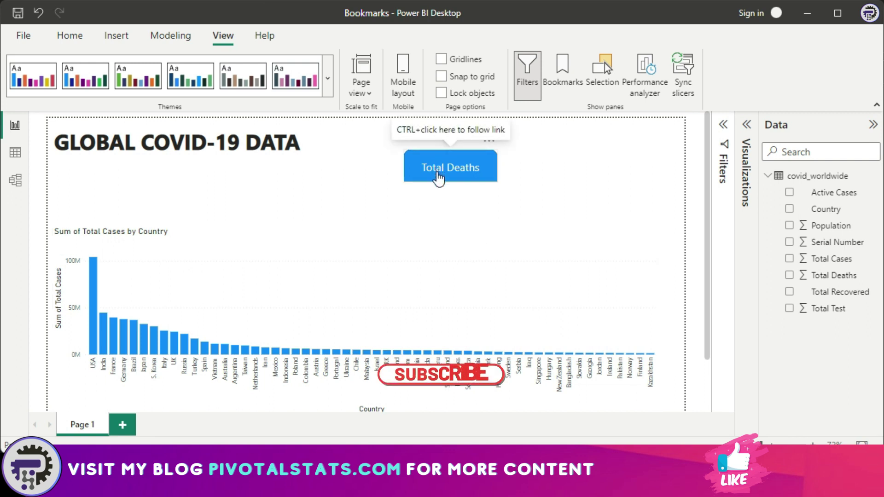
Step: Switch to the Total Deaths view and select the deaths chart to copy onto Page 2
{"action": "left_click", "coordinate": [438, 175], "text": "ctrl"}
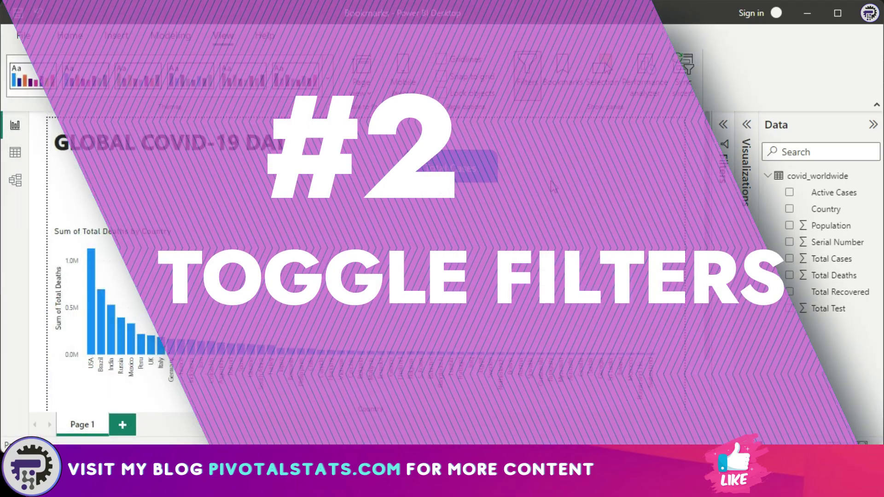
{"action": "left_click", "coordinate": [553, 258]}
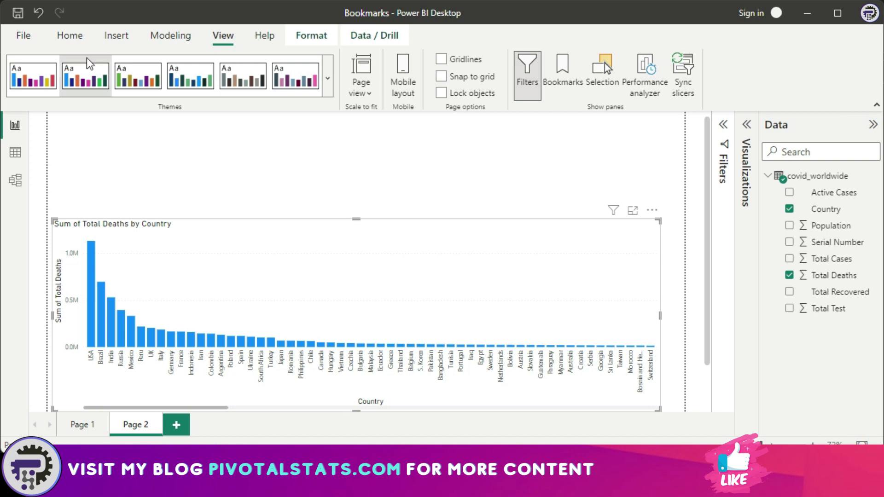
Step: Insert a right-arrow button at the top right of Page 2 above the deaths chart
{"action": "left_click", "coordinate": [116, 35]}
{"action": "left_click", "coordinate": [481, 83]}
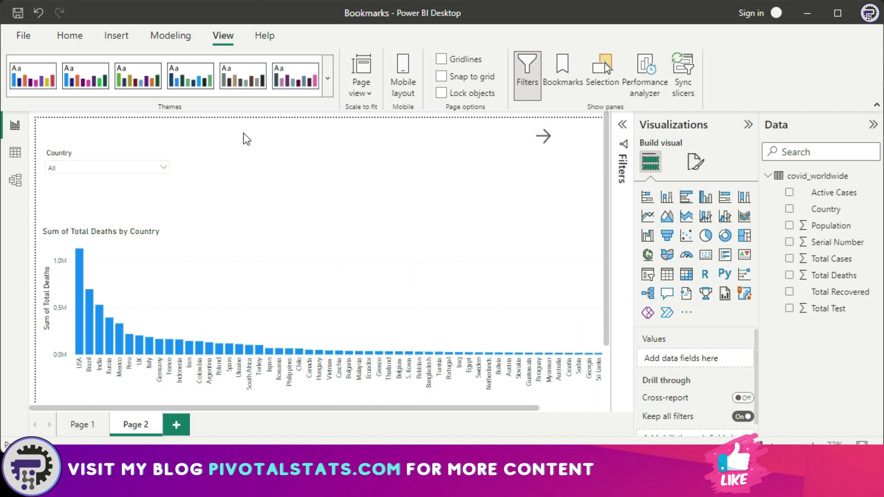
{"action": "left_click", "coordinate": [565, 78]}
Step: Add a bookmark of the unfiltered view named All_Country
{"action": "left_click", "coordinate": [535, 151]}
{"action": "double_click", "coordinate": [558, 204]}
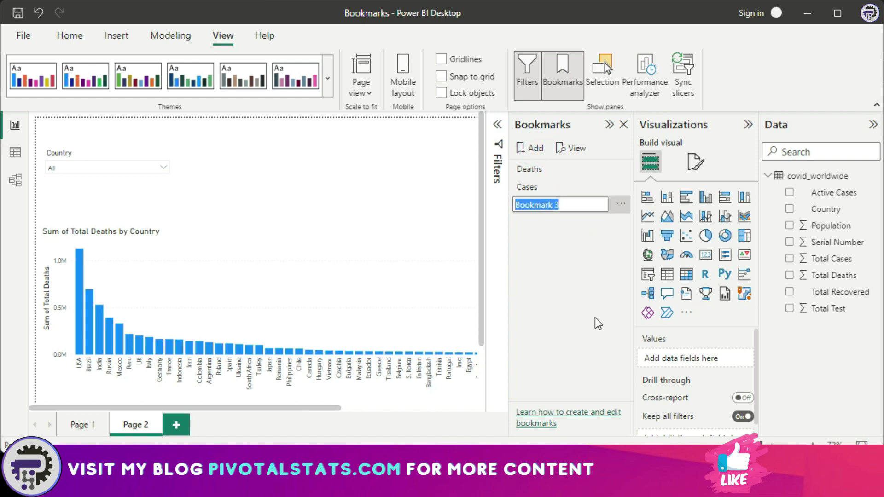
{"action": "type", "text": "All_Country"}
{"action": "key", "text": "Return"}
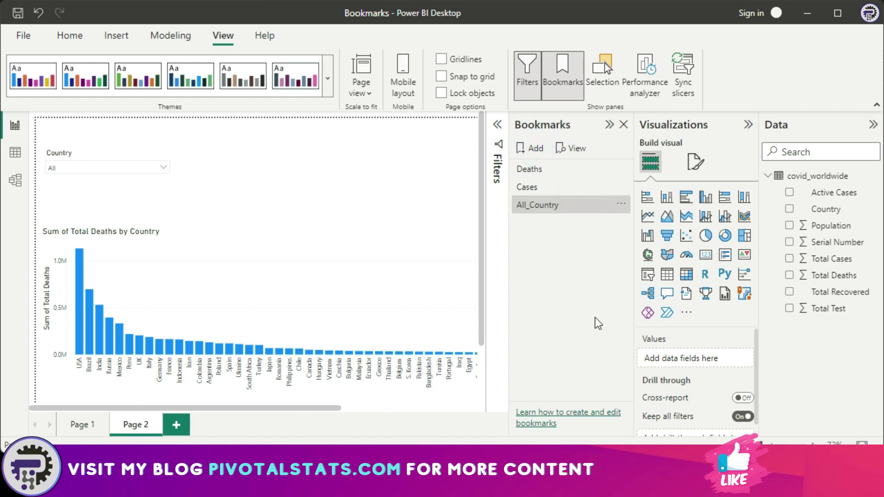
Step: Filter the Country slicer to Argentina, Australia and Bangladesh
{"action": "left_click", "coordinate": [159, 170]}
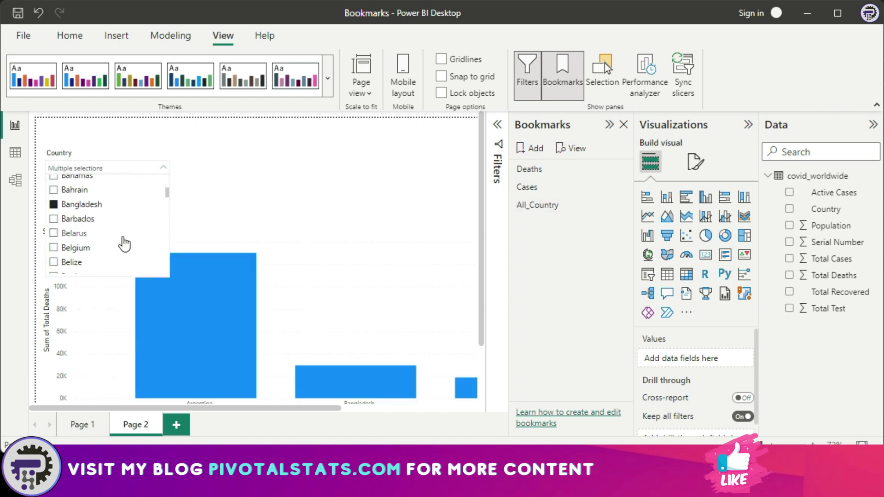
{"action": "scroll", "coordinate": [123, 243], "scroll_direction": "up", "scroll_amount": 1}
{"action": "scroll", "coordinate": [124, 243], "scroll_direction": "up", "scroll_amount": 3}
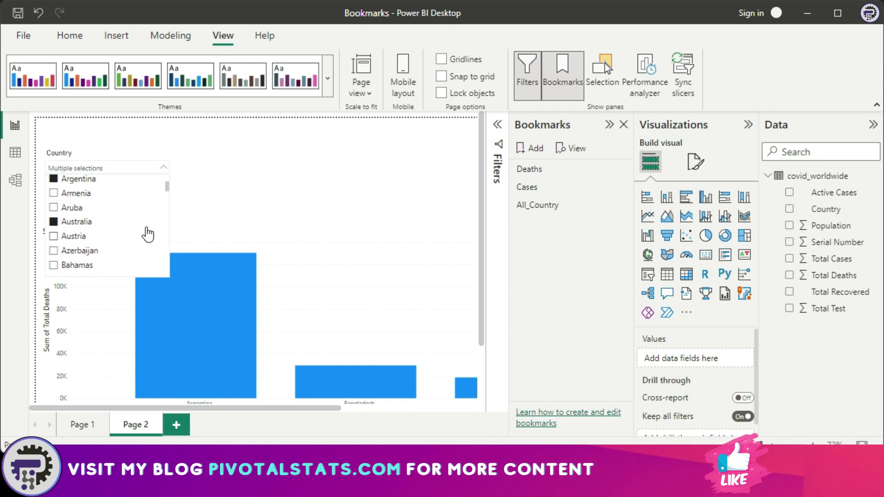
{"action": "scroll", "coordinate": [115, 234], "scroll_direction": "down", "scroll_amount": 1}
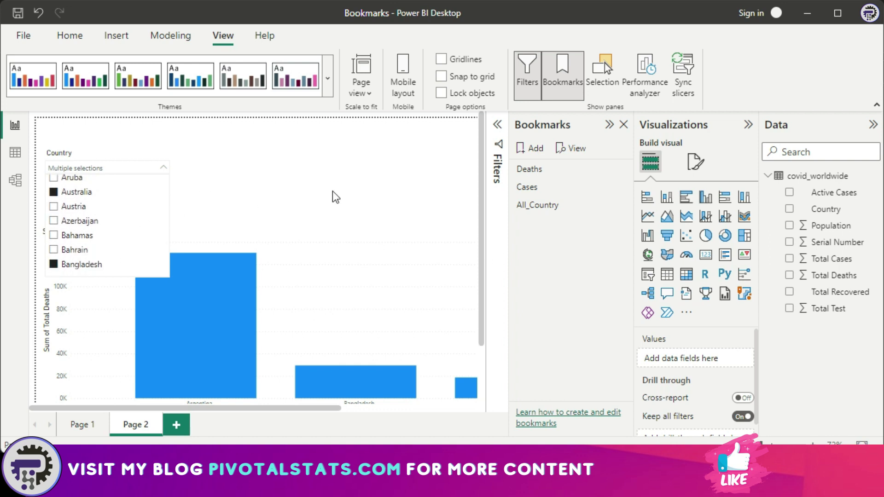
{"action": "left_click", "coordinate": [339, 165]}
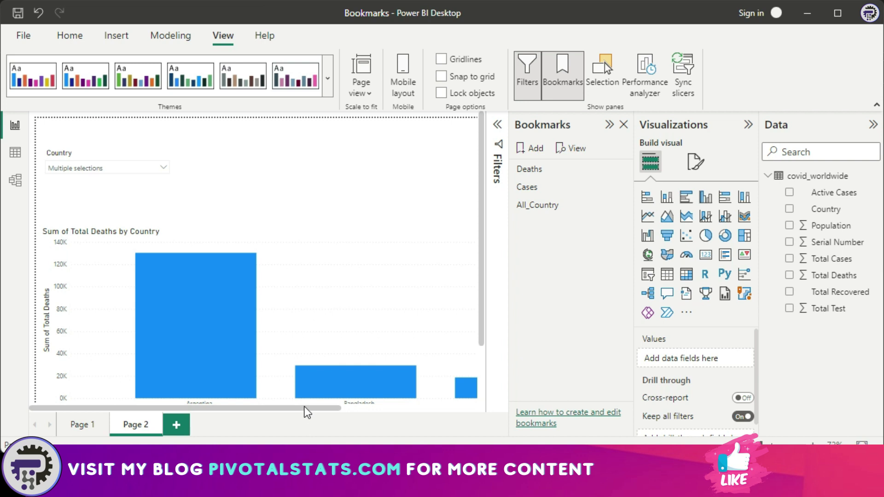
{"action": "left_click_drag", "start_coordinate": [299, 408], "coordinate": [412, 420]}
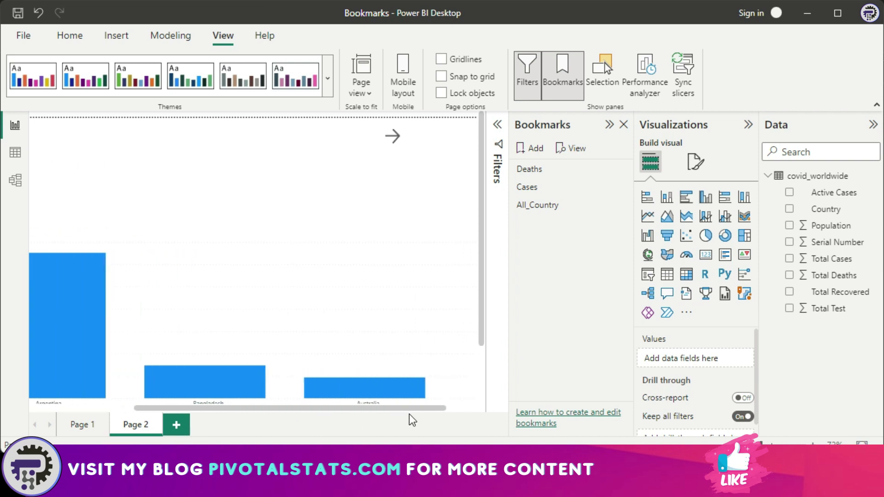
{"action": "left_click", "coordinate": [602, 69]}
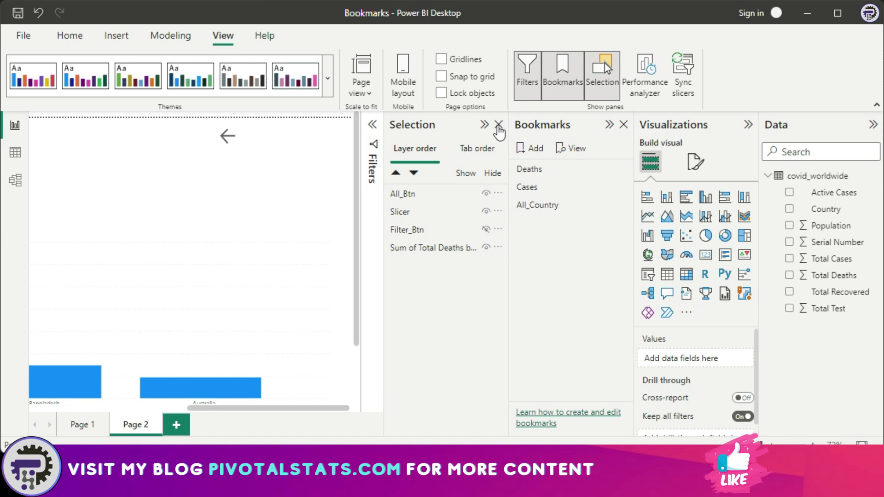
Step: Add a bookmark of the three-country filtered view and rename it Filter_Country
{"action": "left_click", "coordinate": [529, 149]}
{"action": "double_click", "coordinate": [537, 223]}
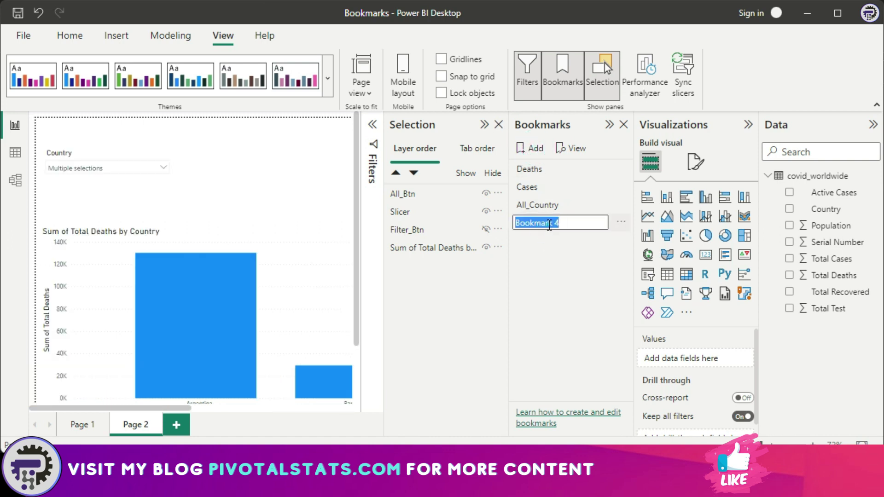
{"action": "type", "text": "Filter"}
{"action": "type", "text": "_Country"}
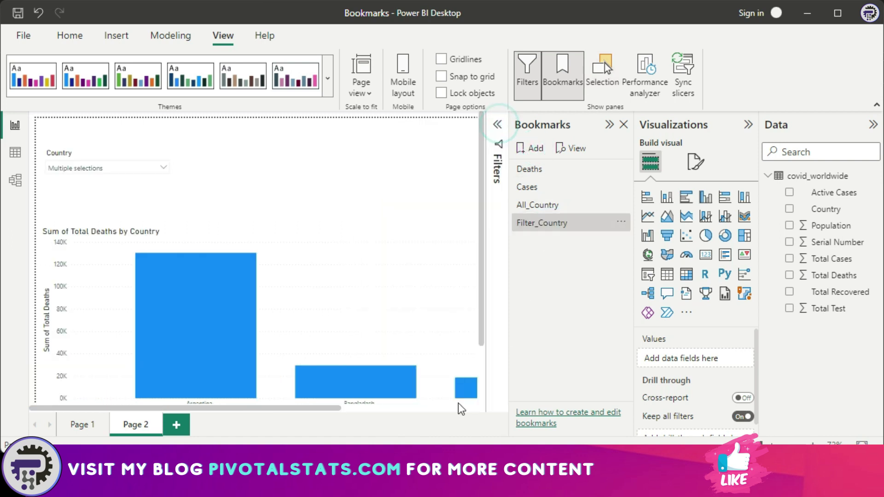
{"action": "left_click_drag", "start_coordinate": [320, 409], "coordinate": [445, 417]}
Step: Turn on the back arrow's action as Bookmark targeting All_Country, returning to the unfiltered view
{"action": "left_click", "coordinate": [370, 136]}
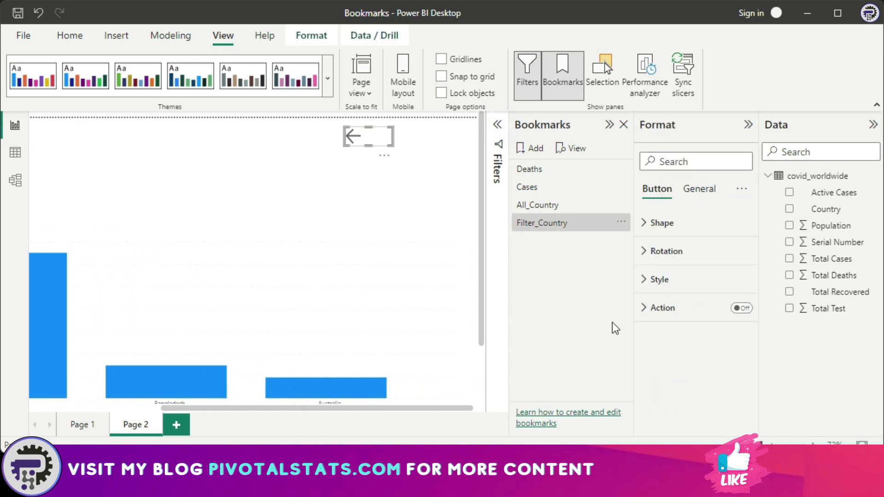
{"action": "left_click", "coordinate": [741, 308]}
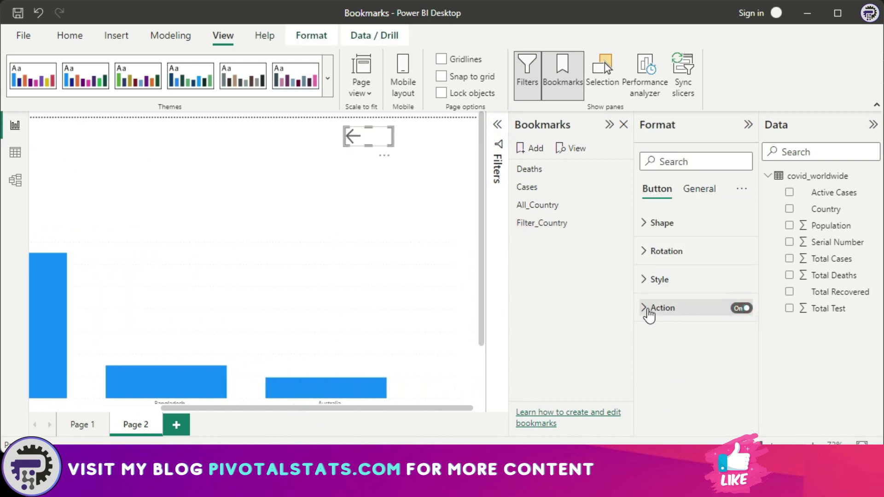
{"action": "left_click", "coordinate": [643, 308]}
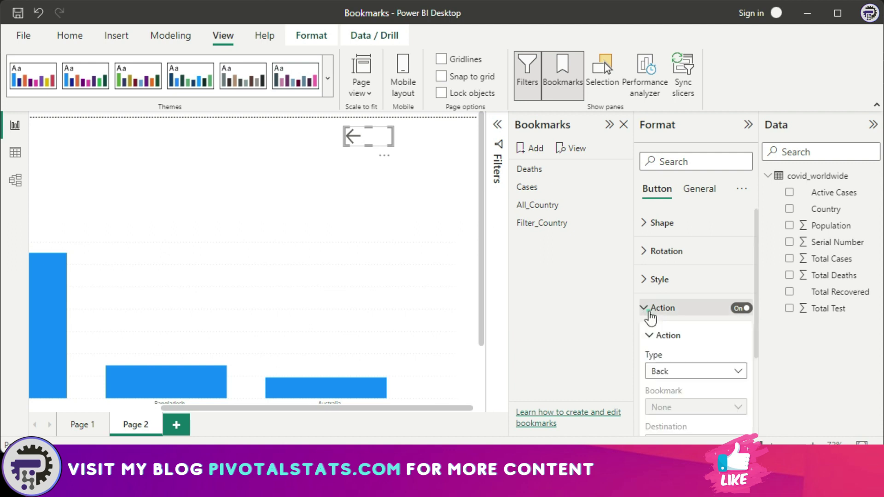
{"action": "left_click", "coordinate": [731, 370]}
{"action": "left_click", "coordinate": [681, 399]}
{"action": "left_click", "coordinate": [736, 339]}
{"action": "left_click", "coordinate": [691, 408]}
{"action": "left_click", "coordinate": [350, 135], "text": "ctrl"}
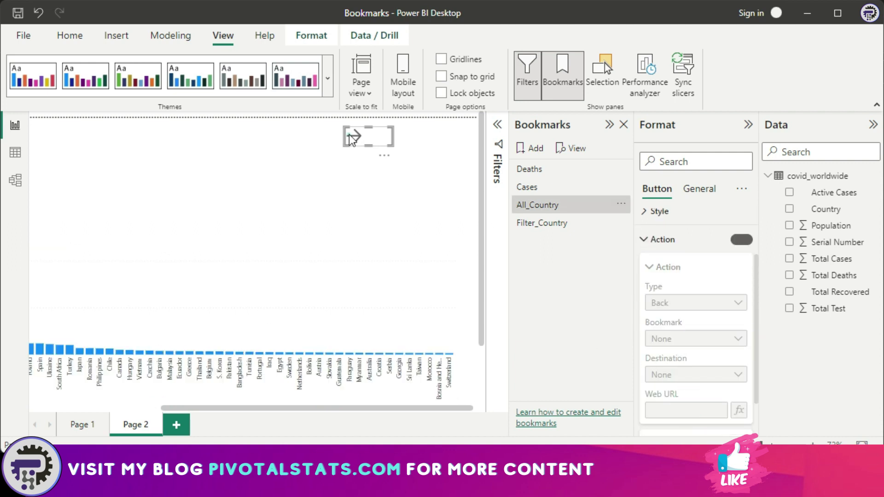
Step: Link the right arrow to the Filter_Country bookmark and close the Format and Bookmarks panes
{"action": "left_click", "coordinate": [742, 240]}
{"action": "left_click", "coordinate": [742, 240]}
{"action": "left_click", "coordinate": [737, 302]}
{"action": "left_click", "coordinate": [668, 335]}
{"action": "left_click", "coordinate": [736, 338]}
{"action": "left_click", "coordinate": [677, 407]}
{"action": "left_click_drag", "start_coordinate": [408, 408], "coordinate": [412, 408]}
{"action": "left_click", "coordinate": [748, 124]}
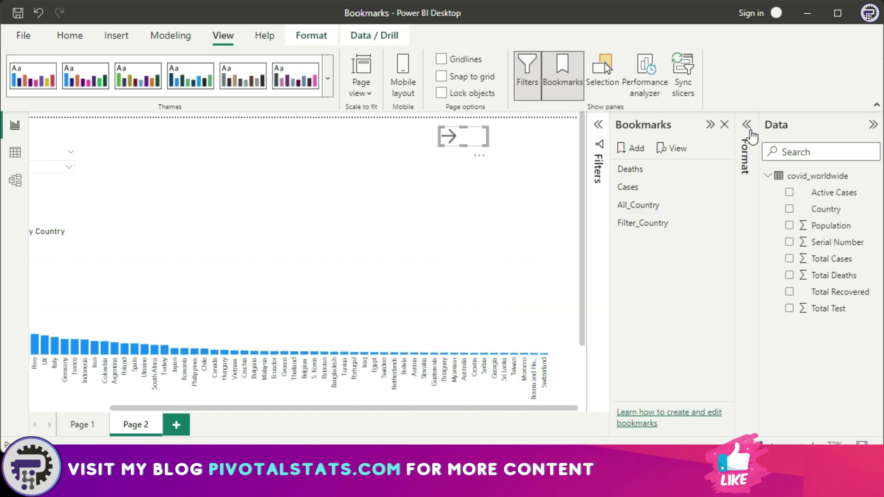
{"action": "left_click", "coordinate": [722, 123]}
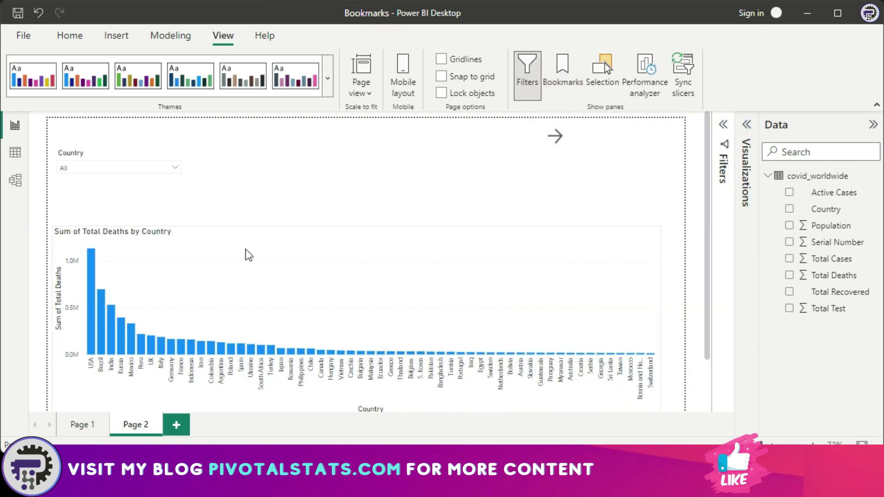
{"action": "left_click", "coordinate": [556, 138], "text": "ctrl"}
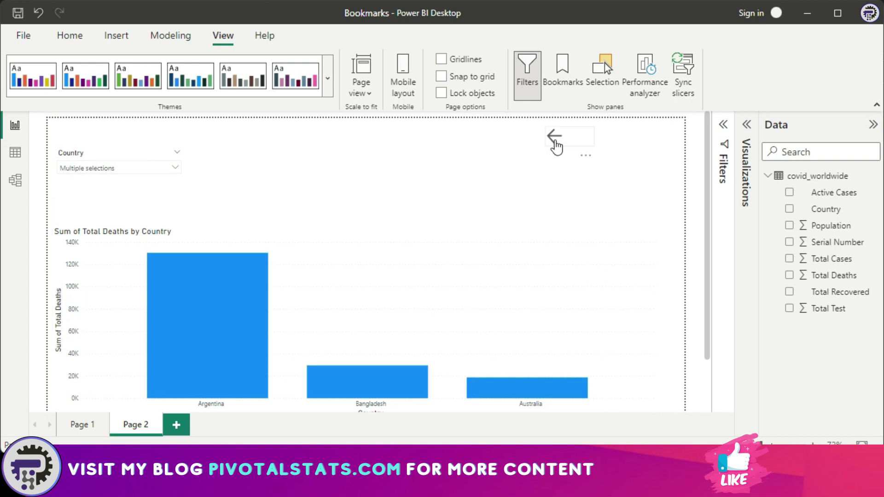
{"action": "left_click", "coordinate": [554, 138], "text": "ctrl"}
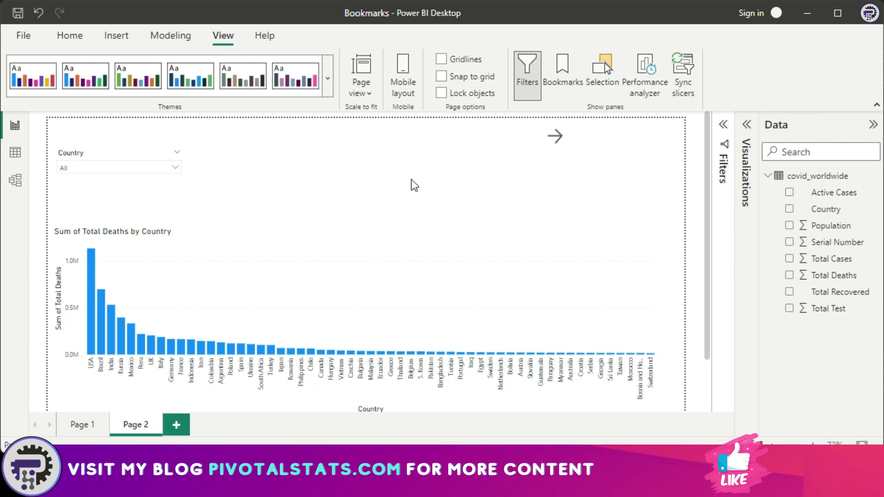
{"action": "left_click", "coordinate": [81, 426]}
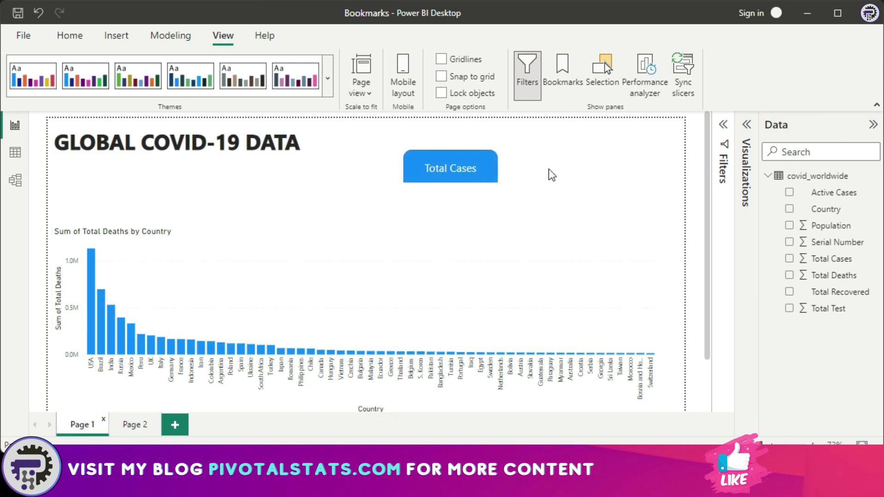
{"action": "left_click", "coordinate": [130, 426]}
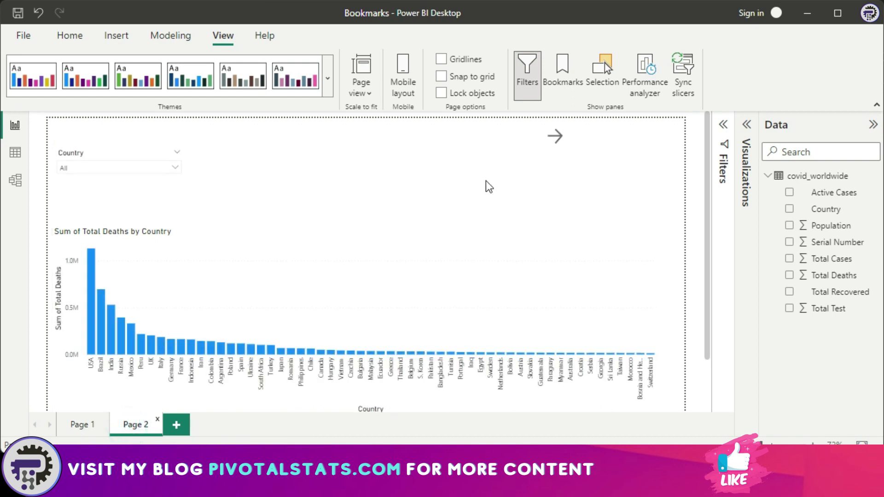
{"action": "left_click", "coordinate": [70, 36]}
Step: Insert a Total Cases shape onto Page 2
{"action": "left_click", "coordinate": [116, 35]}
{"action": "left_click", "coordinate": [510, 90]}
{"action": "left_click", "coordinate": [523, 142]}
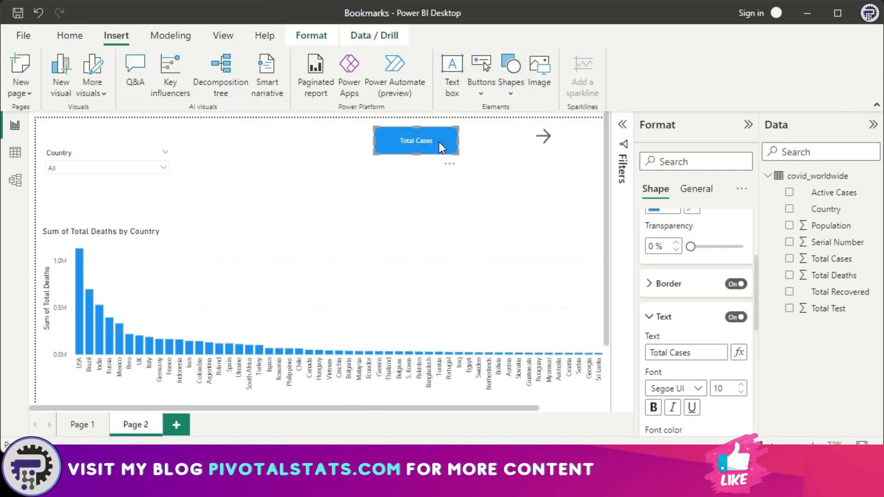
Step: Give the Total Cases shape a Bookmark action targeting the Cases bookmark
{"action": "left_click", "coordinate": [659, 318]}
{"action": "left_click", "coordinate": [647, 432]}
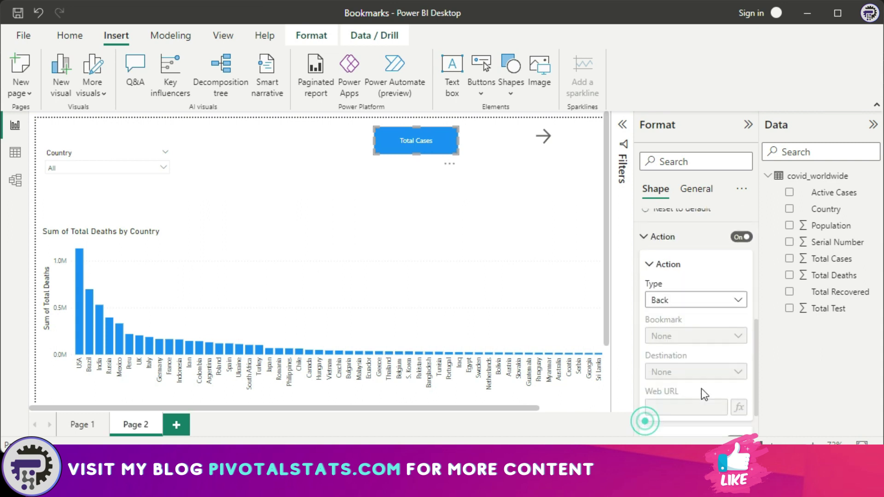
{"action": "left_click", "coordinate": [718, 279]}
{"action": "left_click", "coordinate": [710, 313]}
{"action": "left_click", "coordinate": [728, 315]}
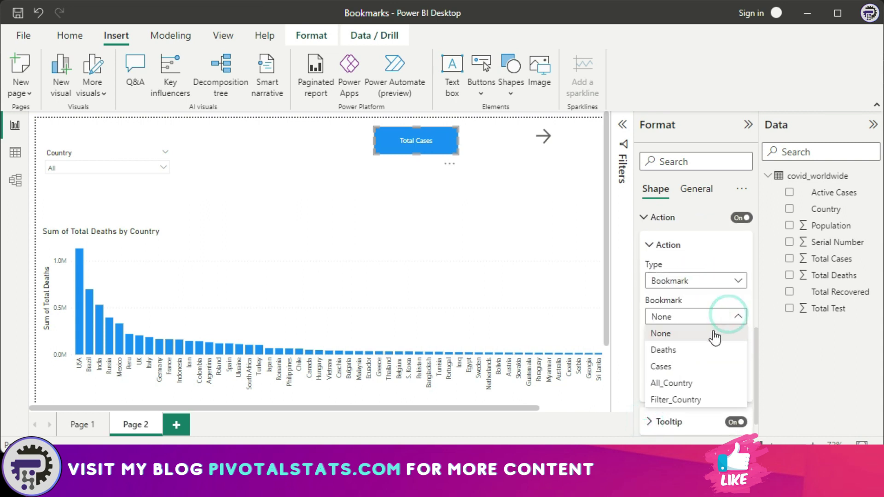
{"action": "left_click", "coordinate": [687, 368]}
{"action": "left_click", "coordinate": [543, 172]}
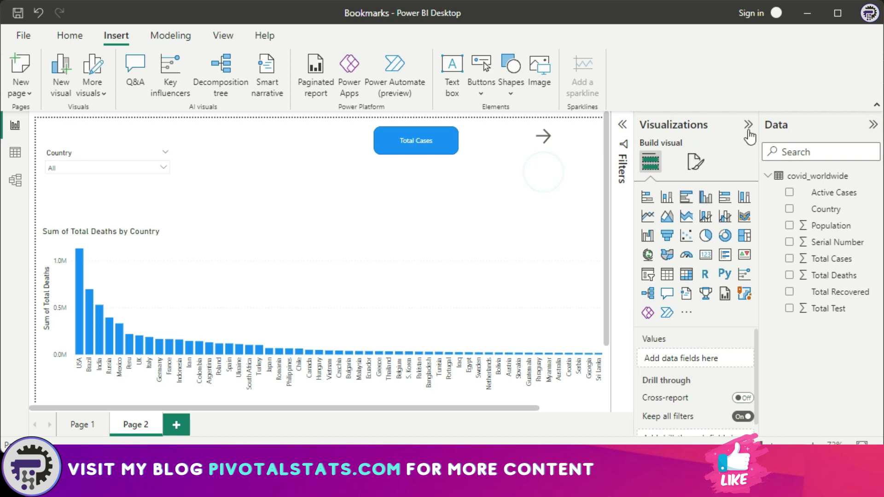
{"action": "left_click", "coordinate": [748, 124]}
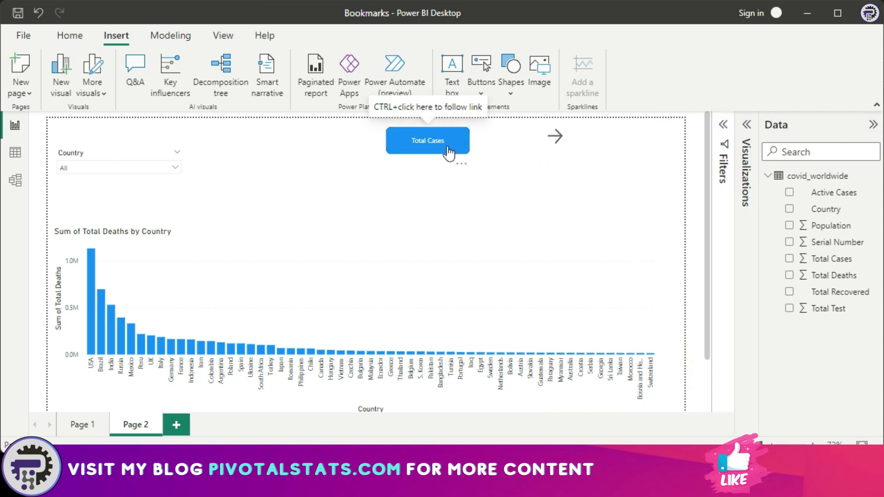
{"action": "left_click", "coordinate": [447, 152], "text": "ctrl"}
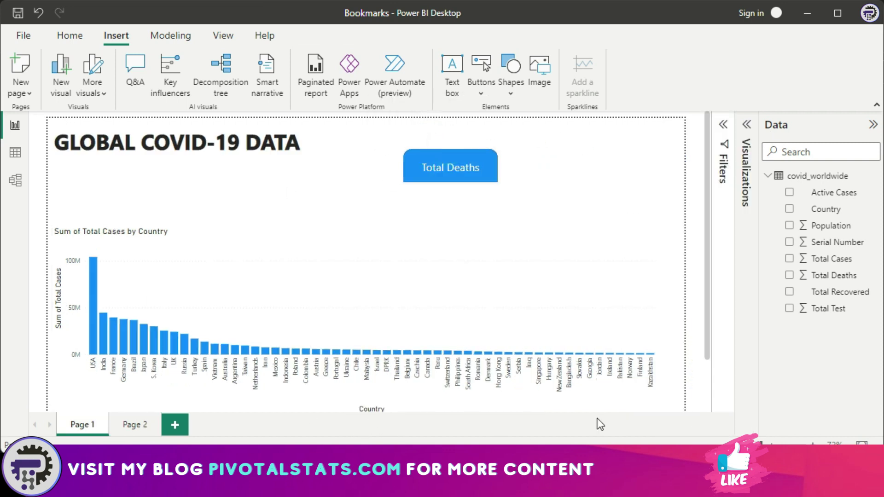
{"action": "left_click", "coordinate": [450, 167], "text": "ctrl"}
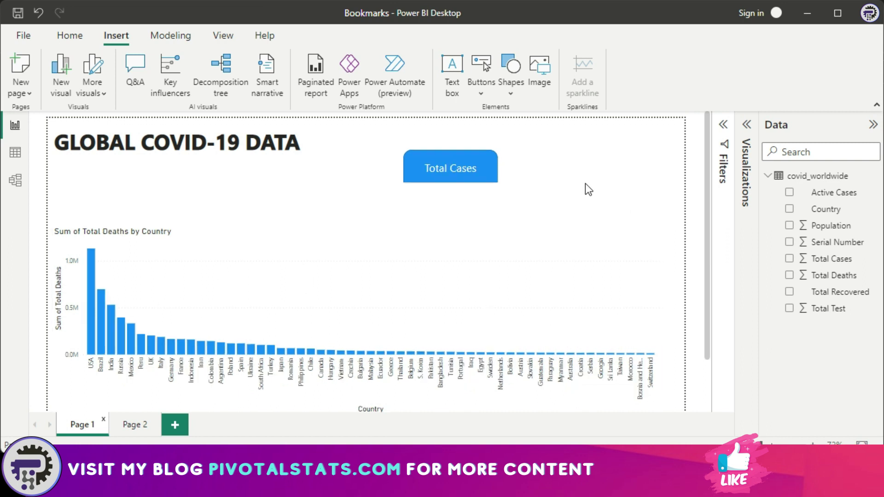
{"action": "left_click", "coordinate": [135, 424]}
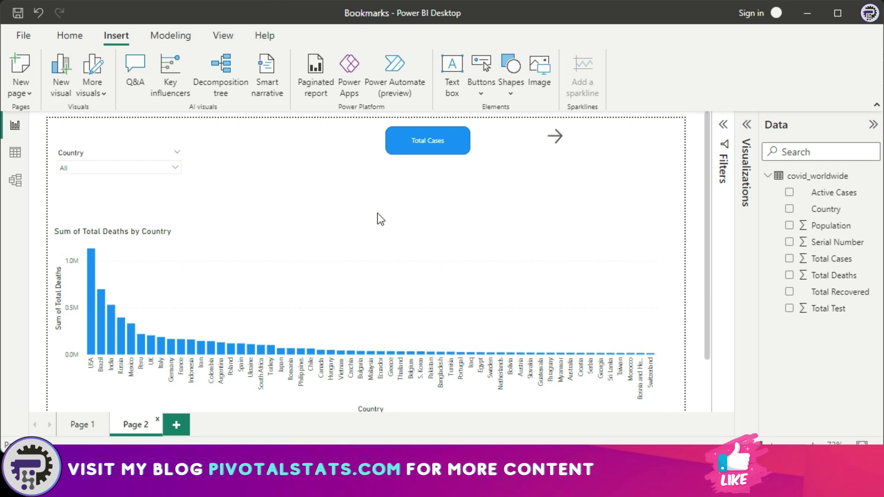